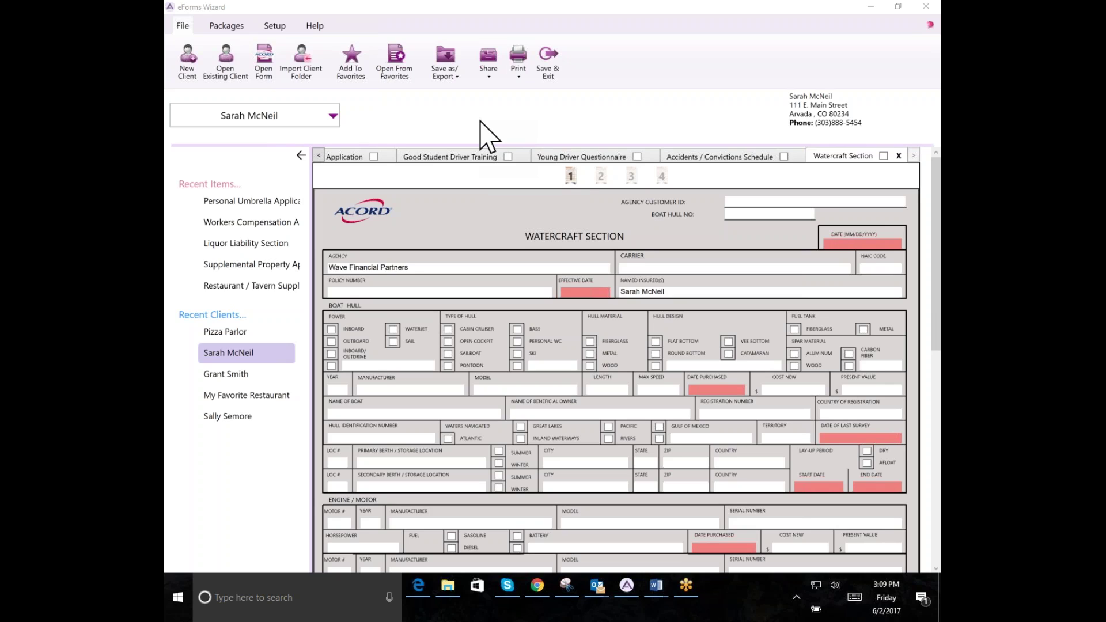
# - Review the export options, including those for selected forms with Good Student Driver Training and Young Driver Questionnaire ticked
pyautogui.click(446, 78)
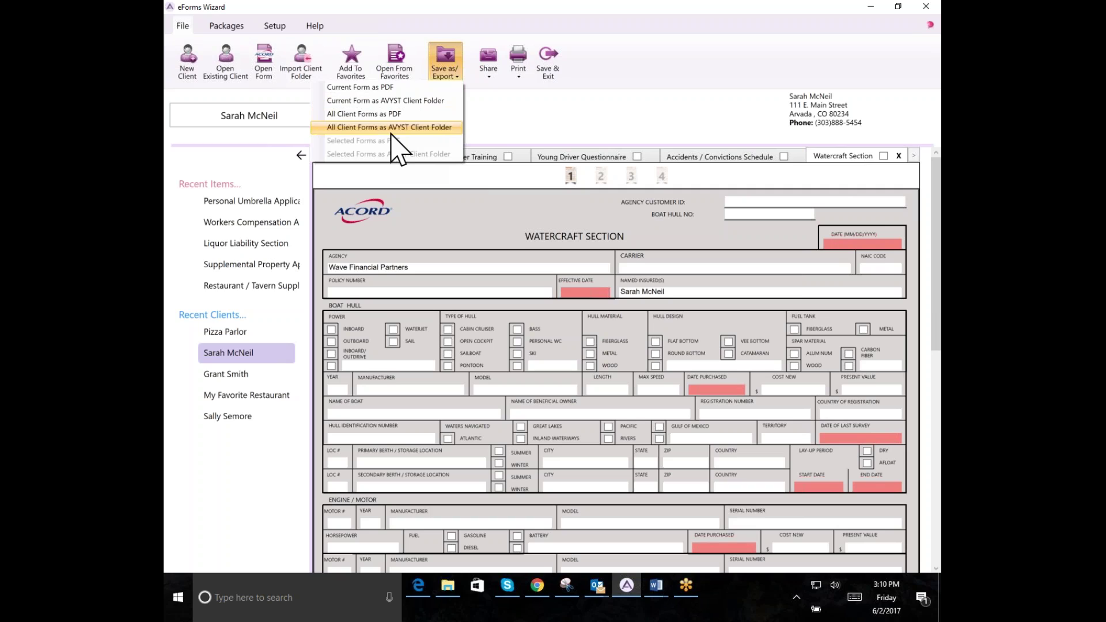
pyautogui.click(495, 137)
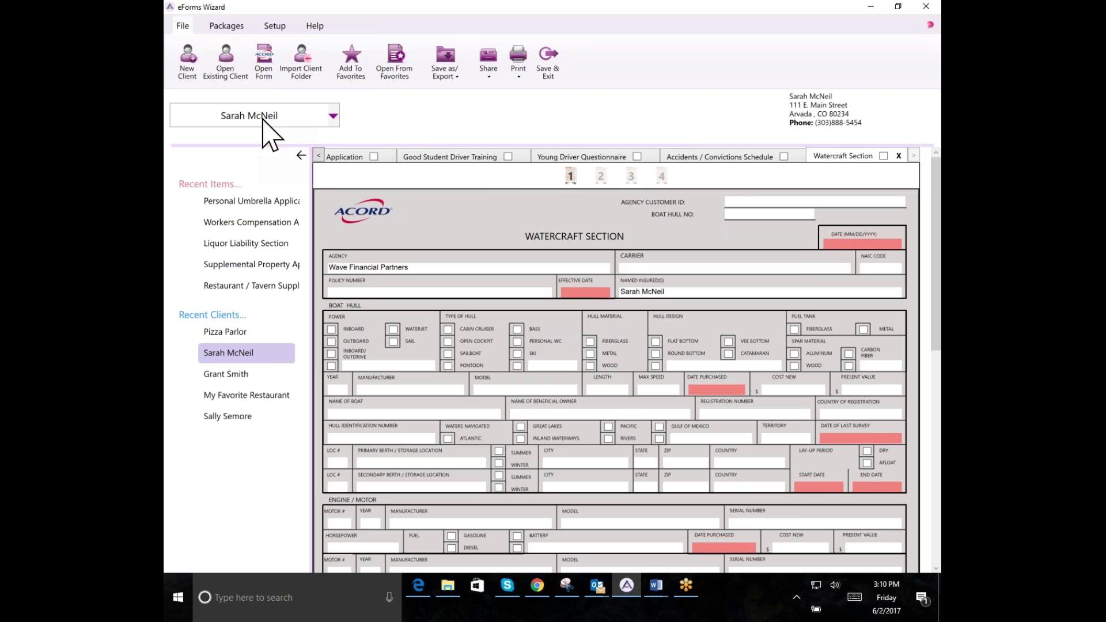
pyautogui.click(508, 157)
pyautogui.click(637, 157)
pyautogui.click(450, 61)
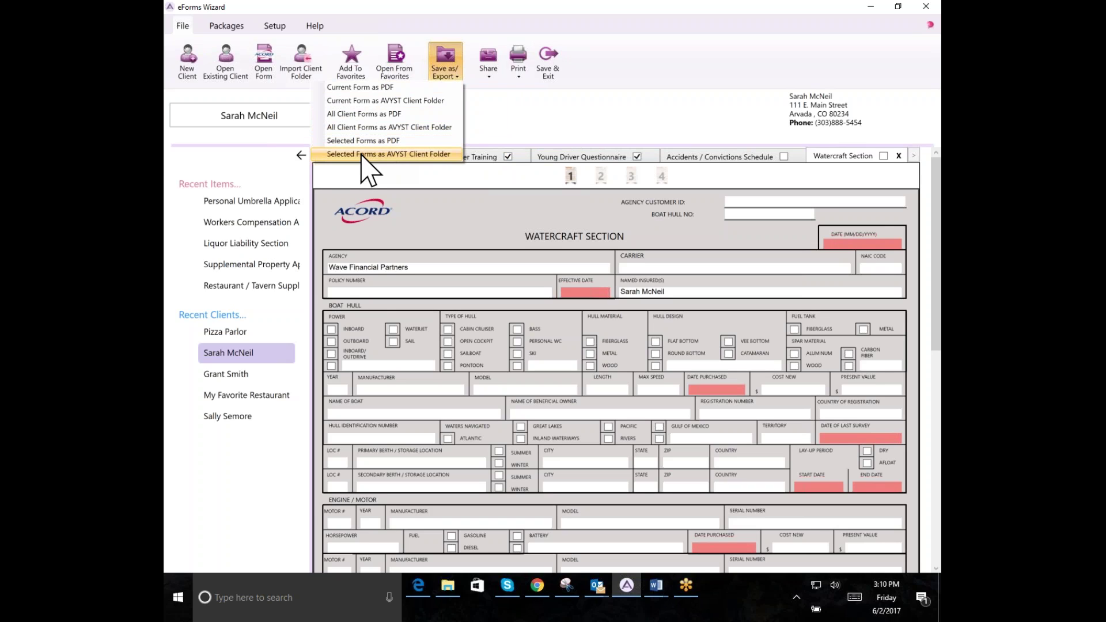
pyautogui.click(510, 115)
# - Review the sharing options for the selected forms and clear the selection of both forms
pyautogui.click(487, 73)
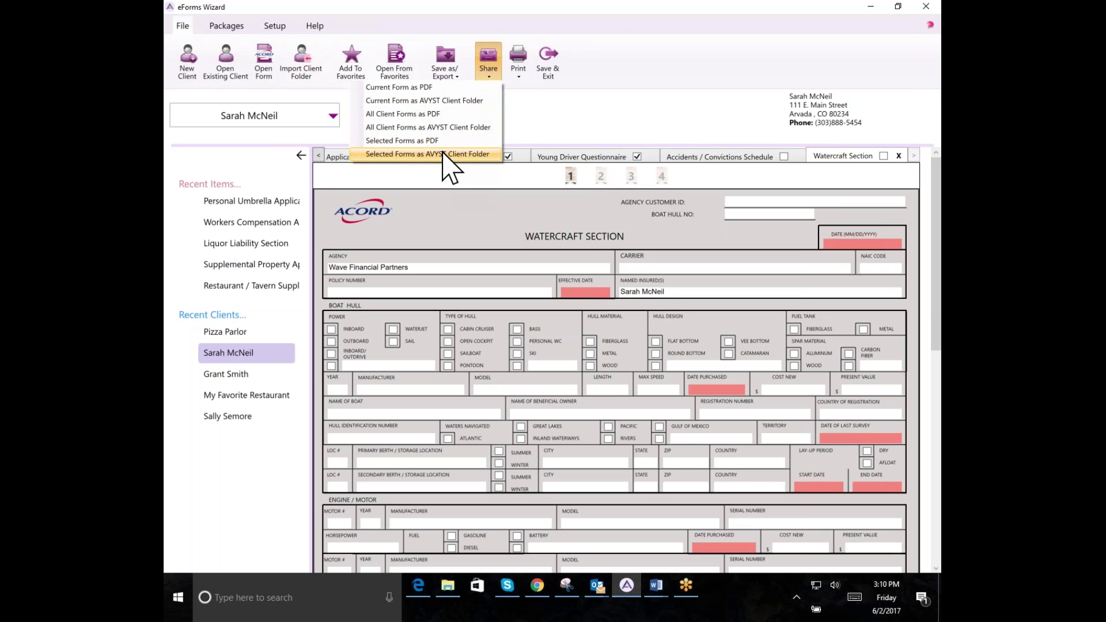
pyautogui.click(579, 133)
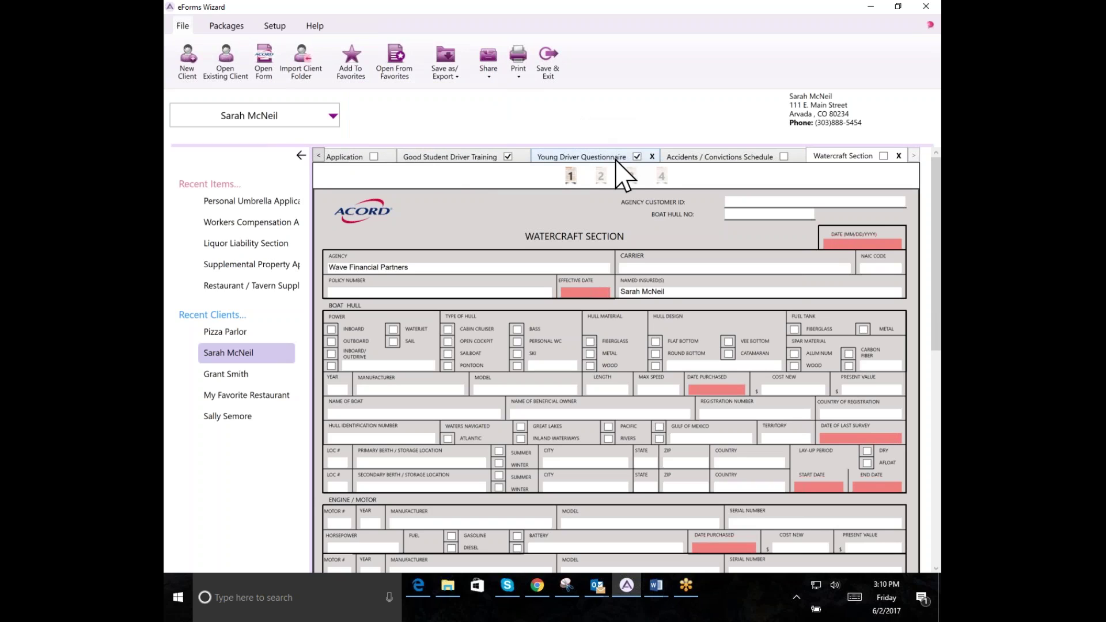
pyautogui.click(636, 157)
pyautogui.click(507, 157)
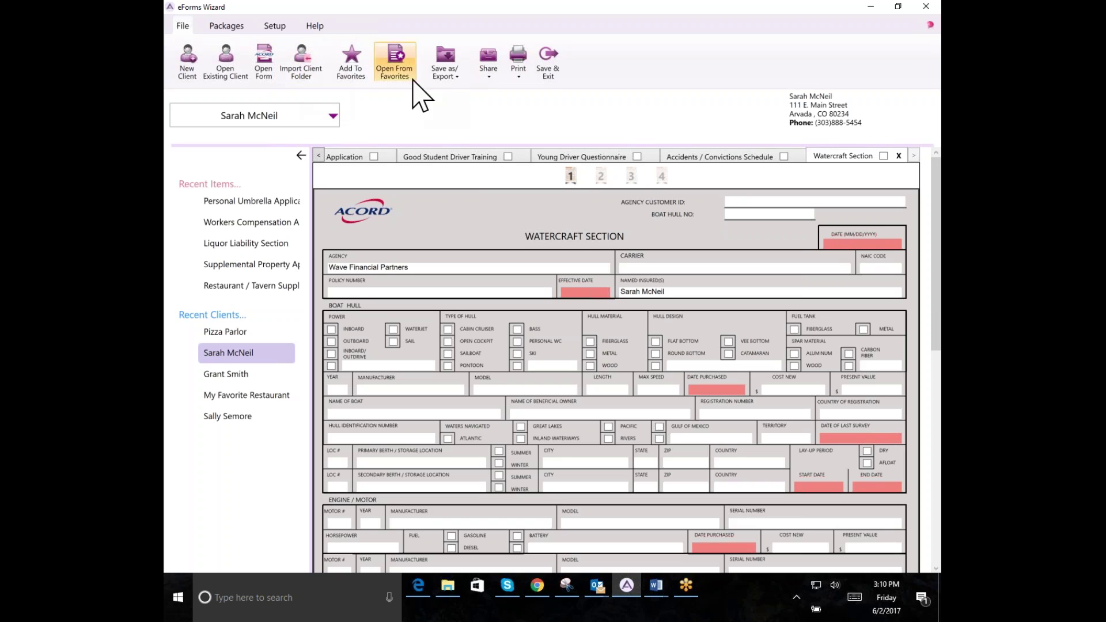
pyautogui.click(445, 69)
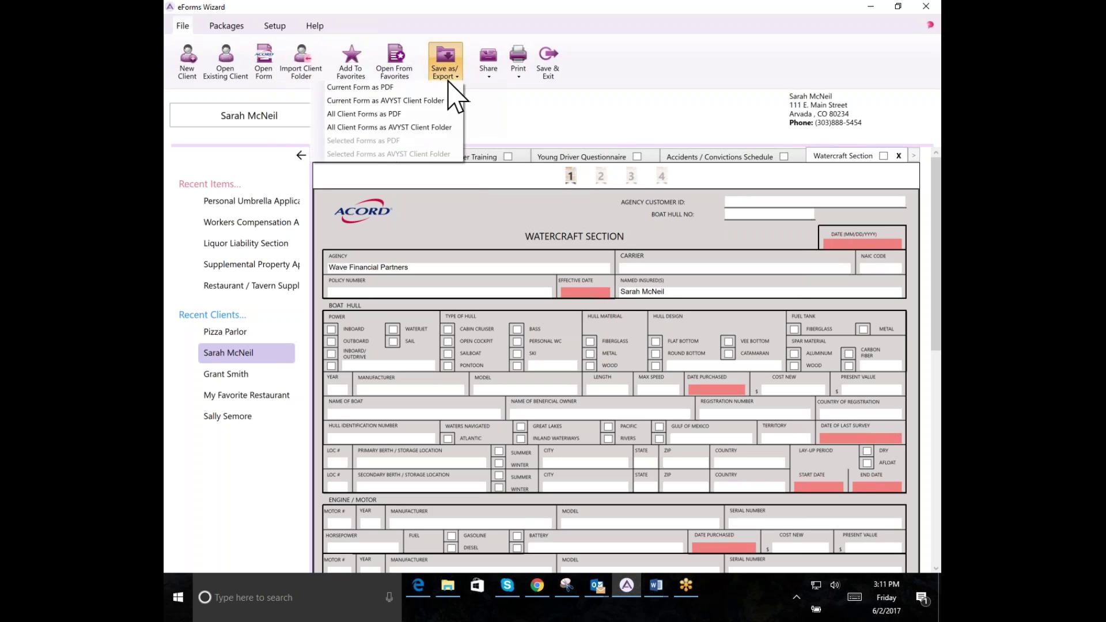
pyautogui.click(420, 129)
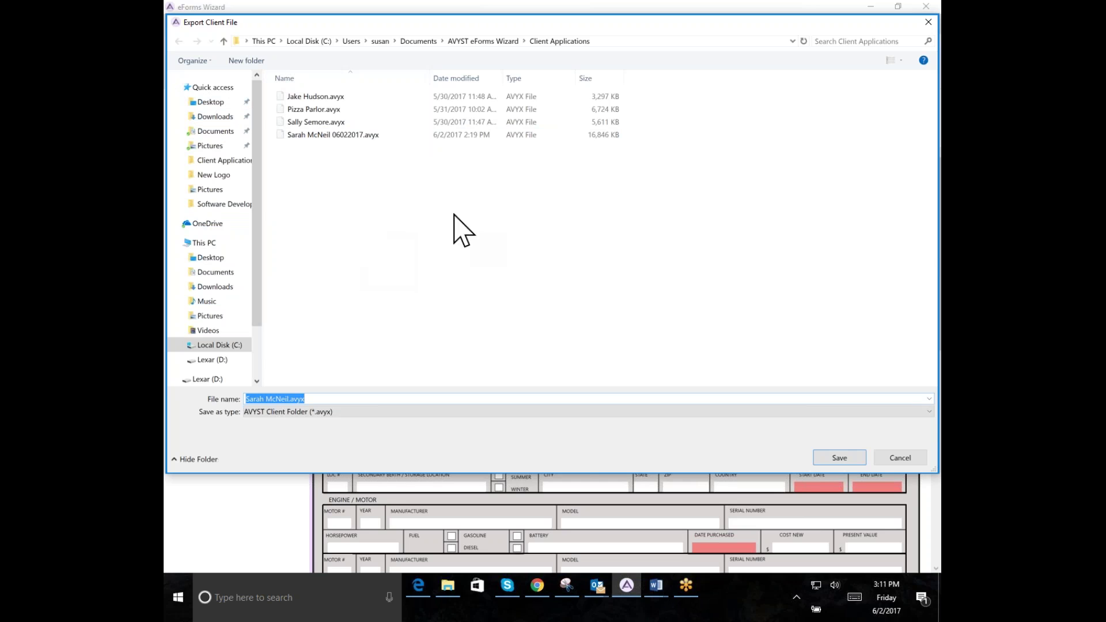
pyautogui.click(906, 458)
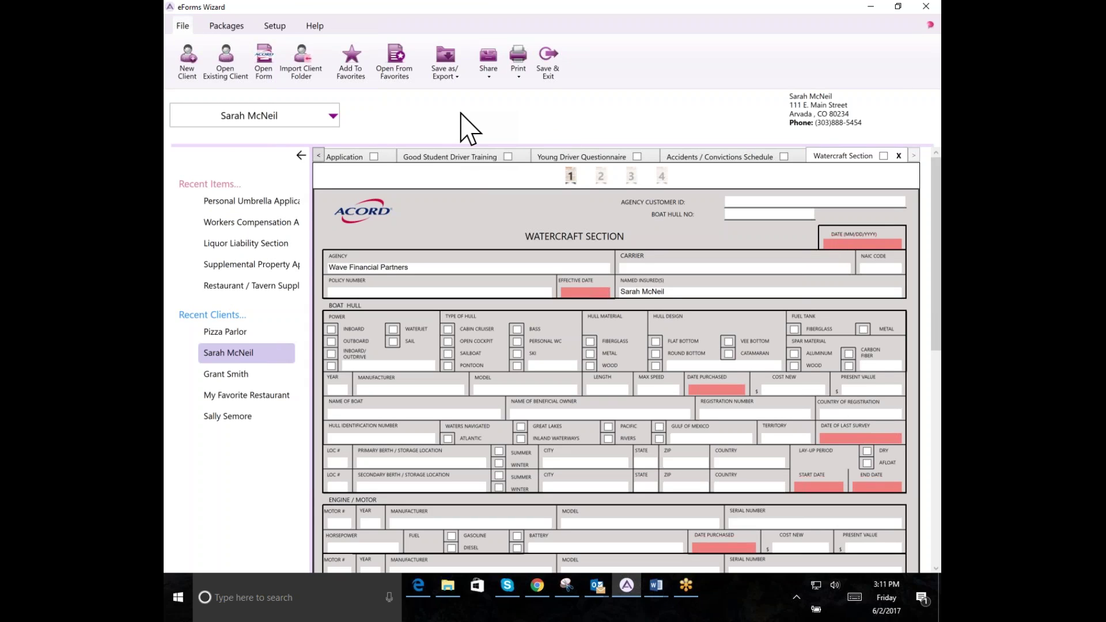
# - Share all client forms as an AVYST Client Folder by e-mail, adding the recipient's address and sending the message
pyautogui.click(490, 79)
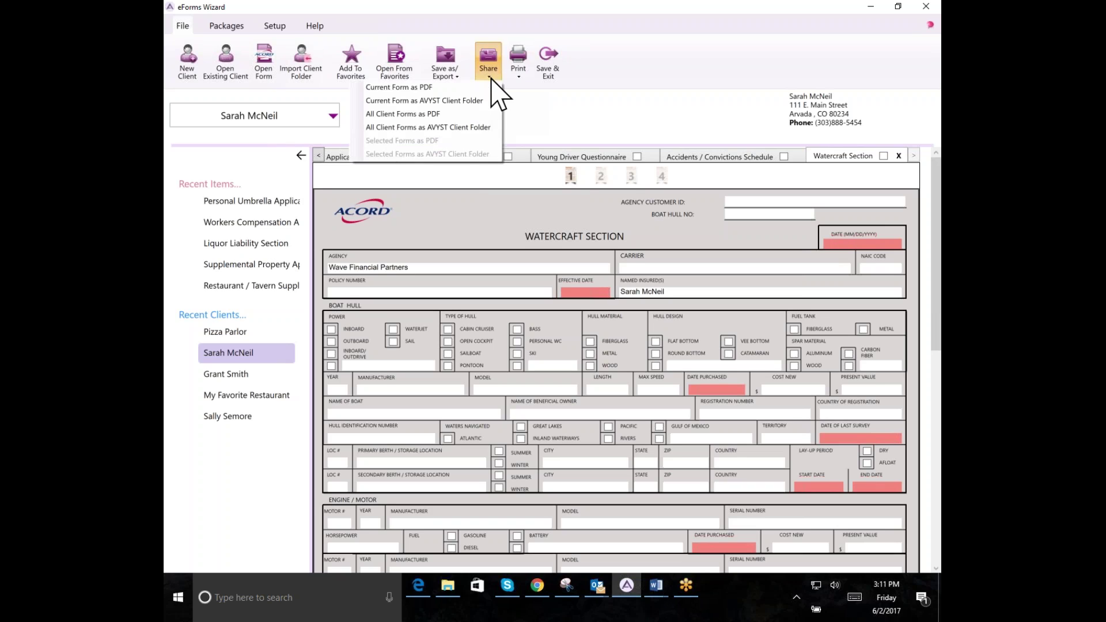
pyautogui.click(459, 128)
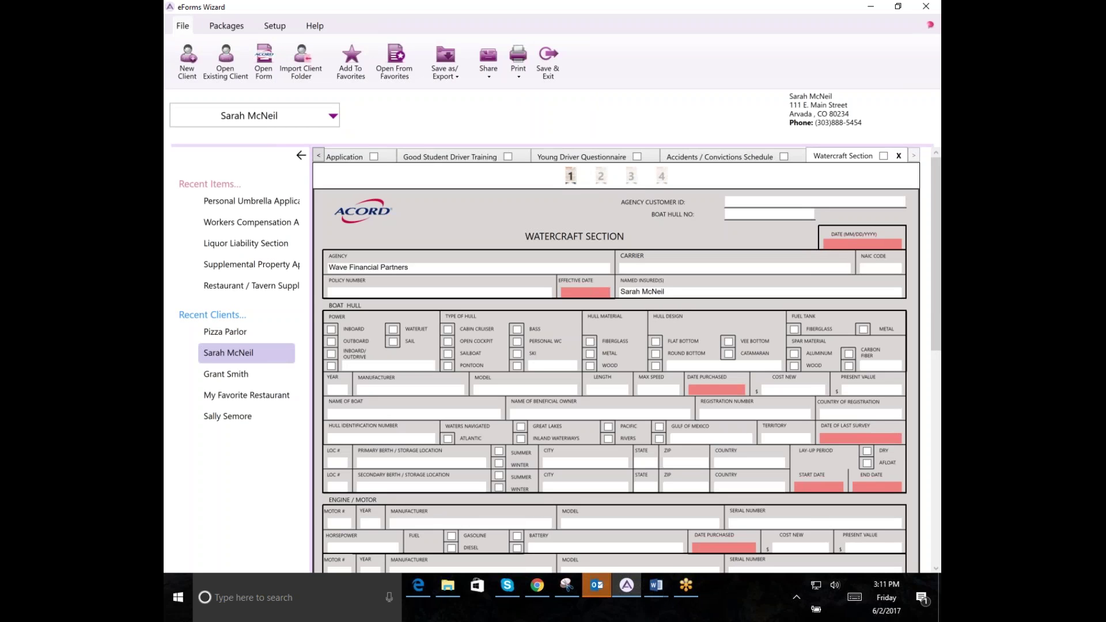
pyautogui.moveTo(600, 593)
pyautogui.click(698, 544)
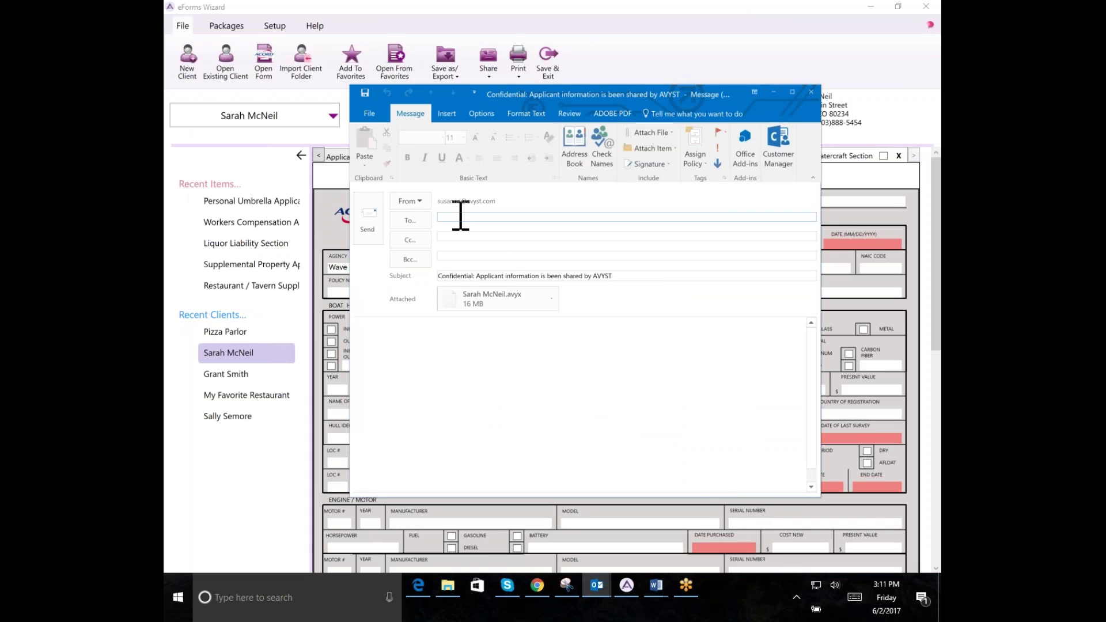
pyautogui.write('sus')
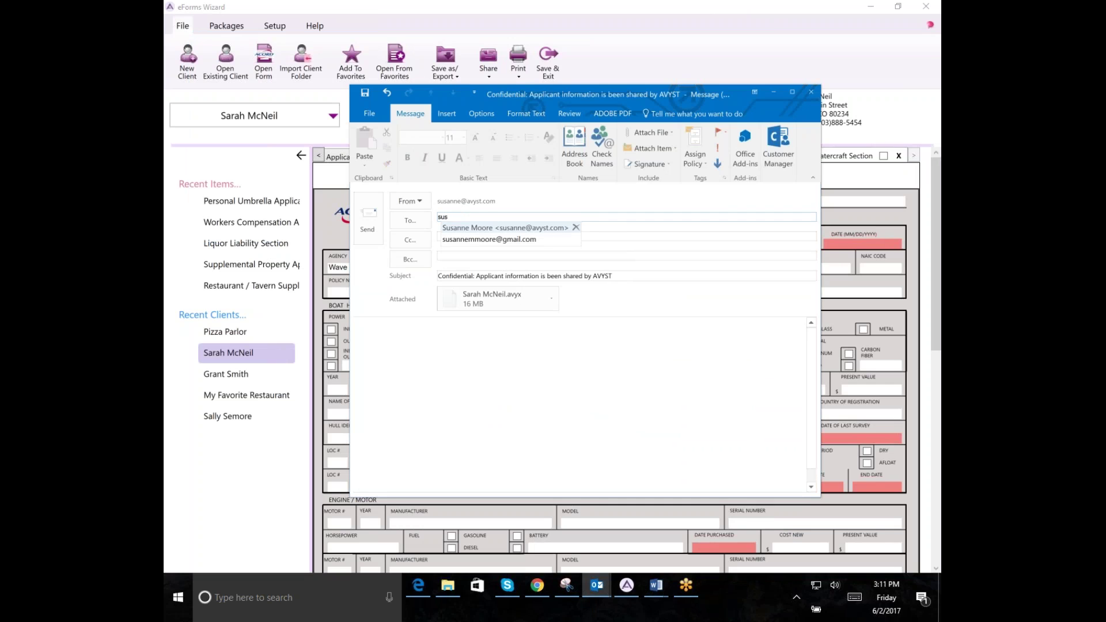
pyautogui.click(461, 227)
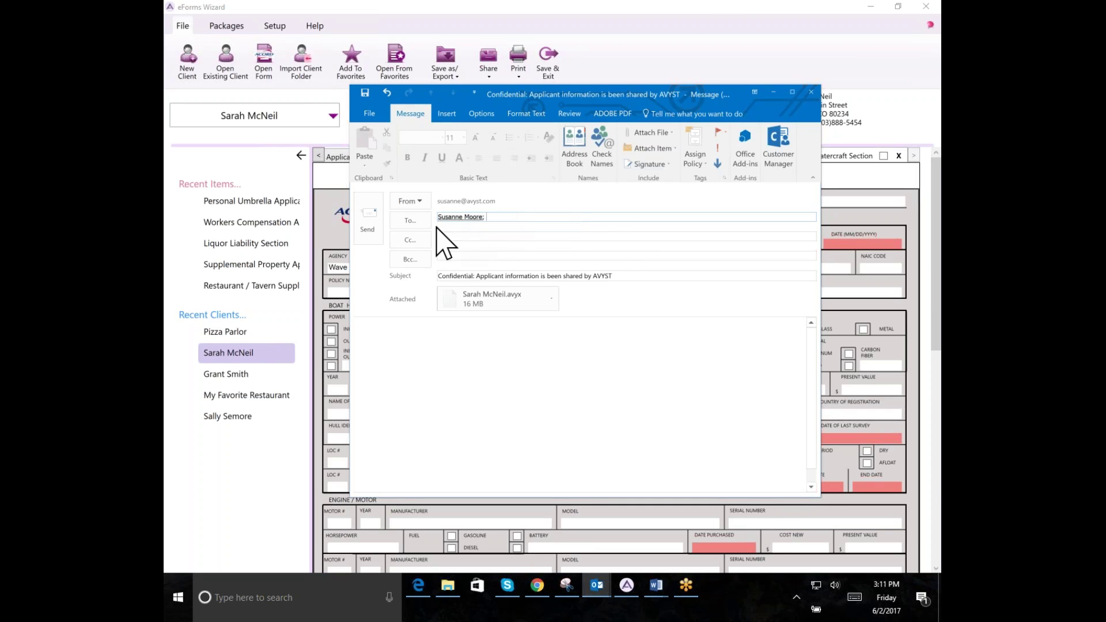
pyautogui.click(368, 221)
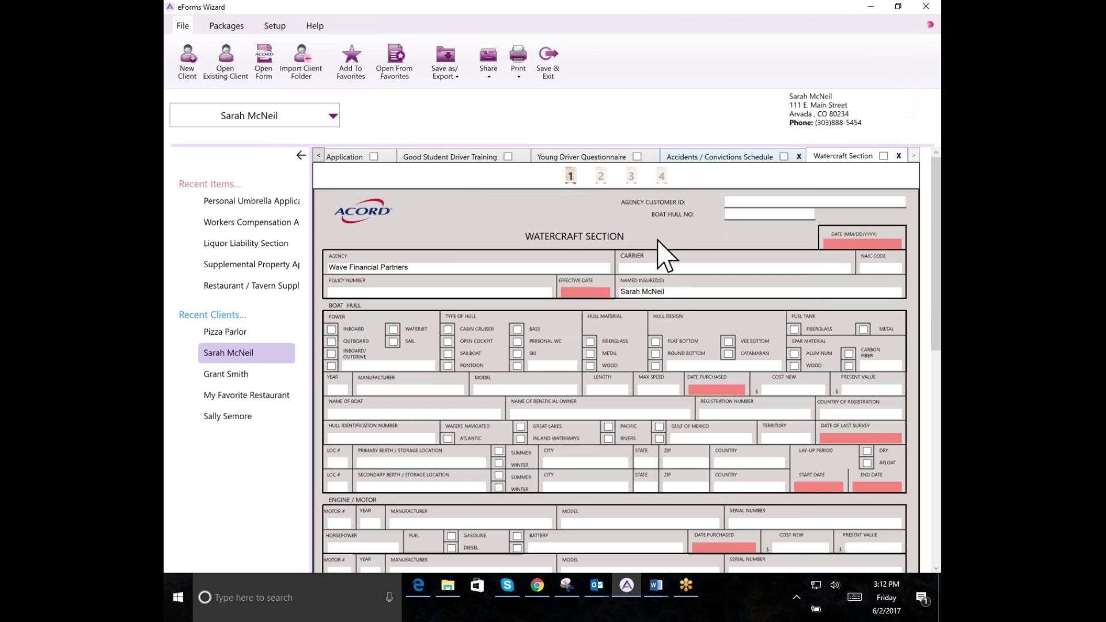
# - Switch to the Outlook inbox and open the newest "Confidential: Applicant information is been shared by AVYST" message in its own window
pyautogui.click(599, 596)
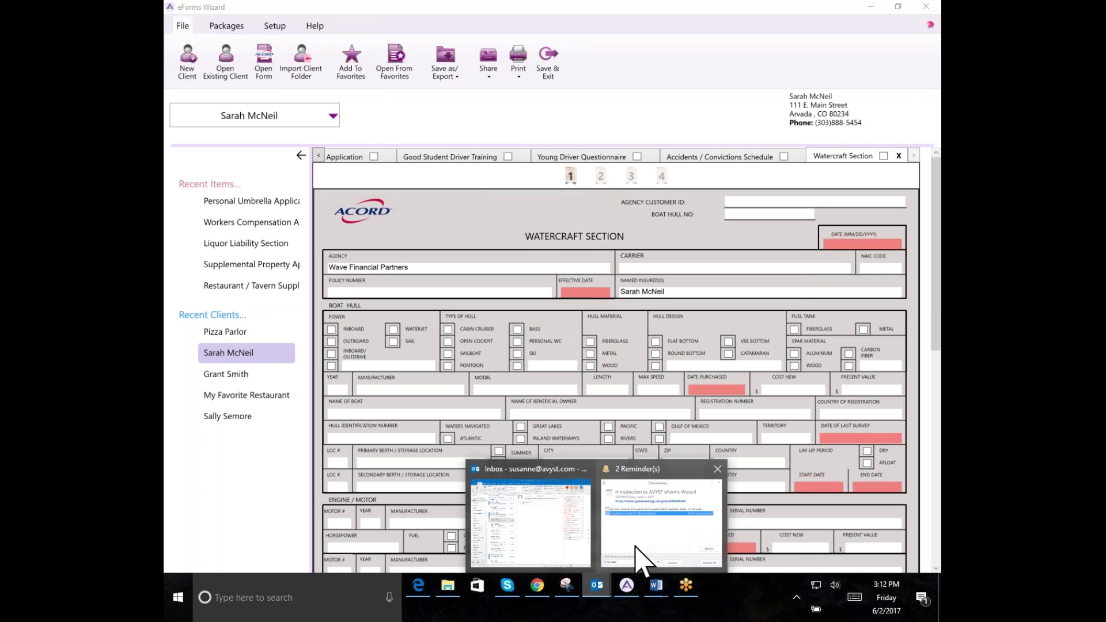
pyautogui.click(558, 548)
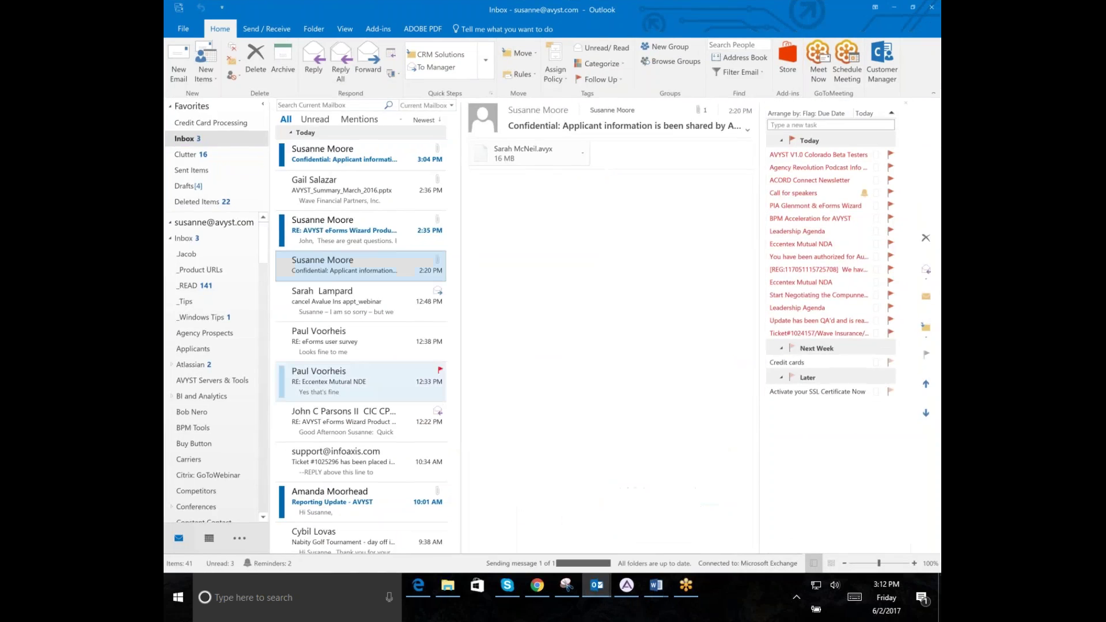
pyautogui.doubleClick(333, 156)
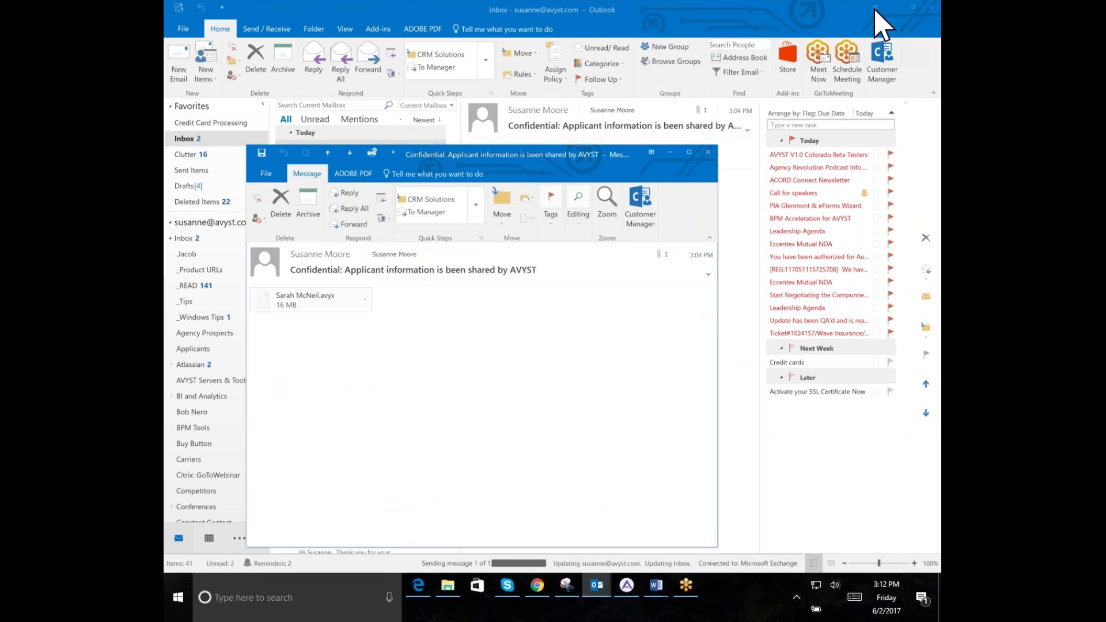
pyautogui.click(893, 5)
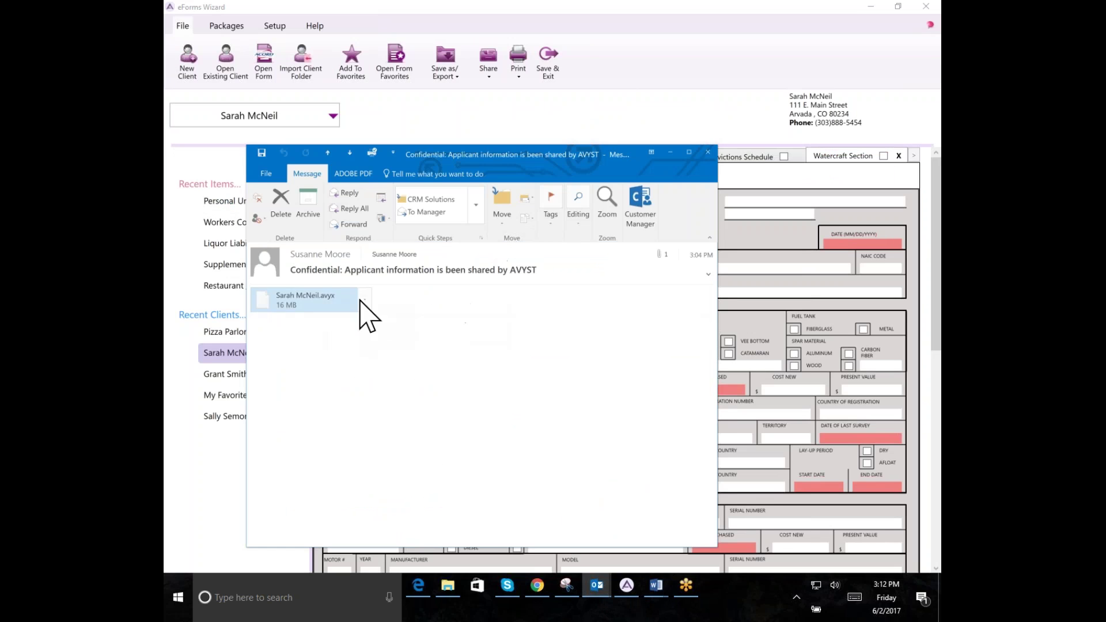
# - Save the message's AVYX client folder attachment to the Desktop and close the message
pyautogui.click(365, 299)
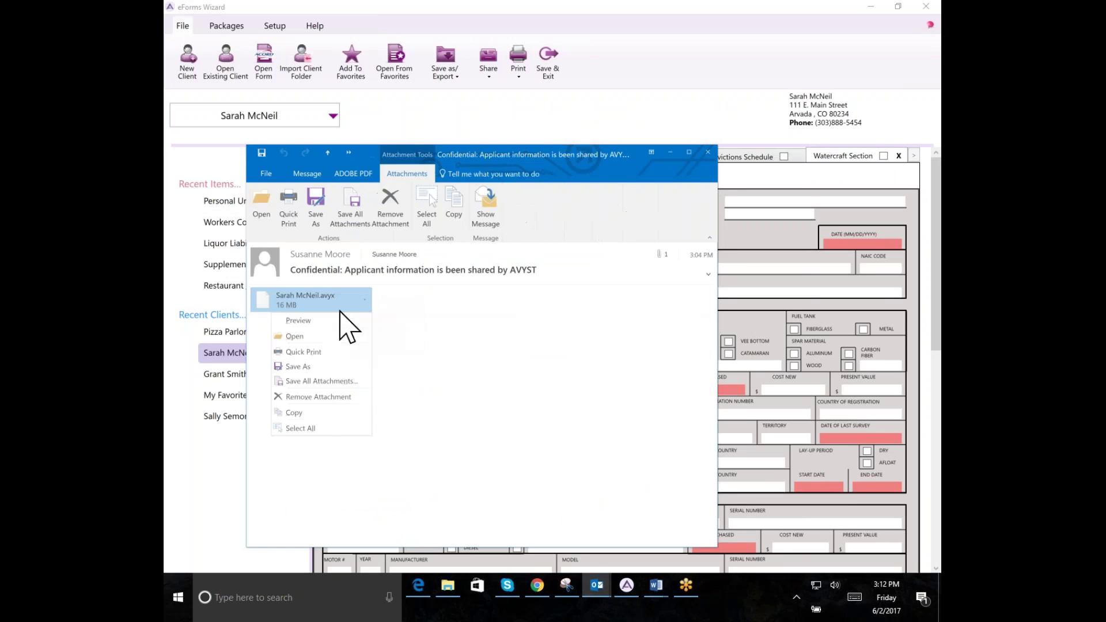
pyautogui.click(329, 364)
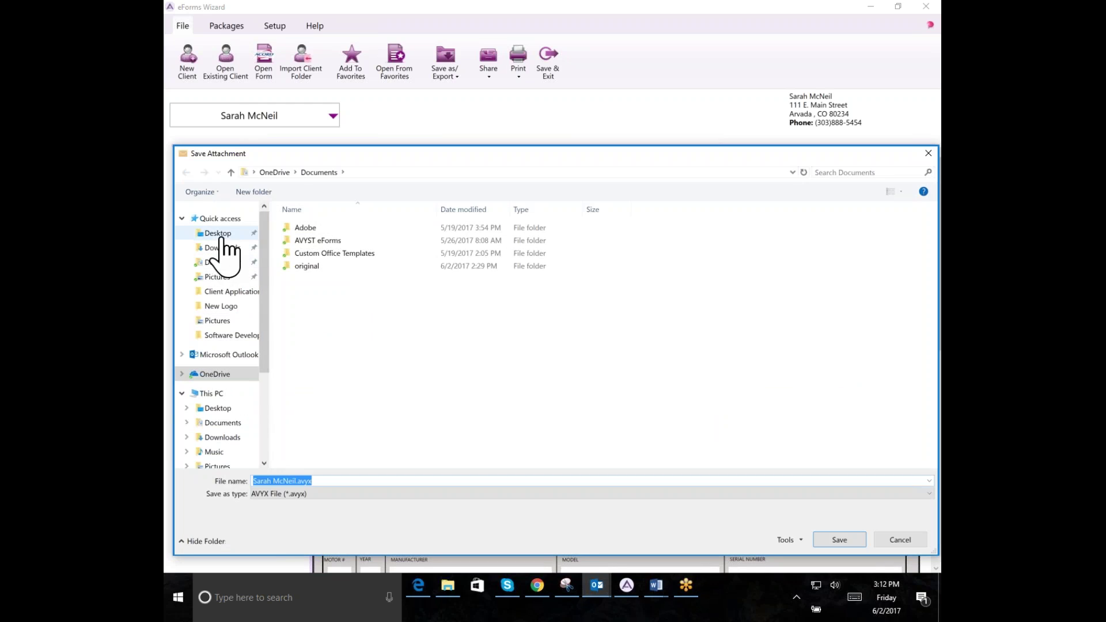
pyautogui.click(218, 408)
pyautogui.click(834, 543)
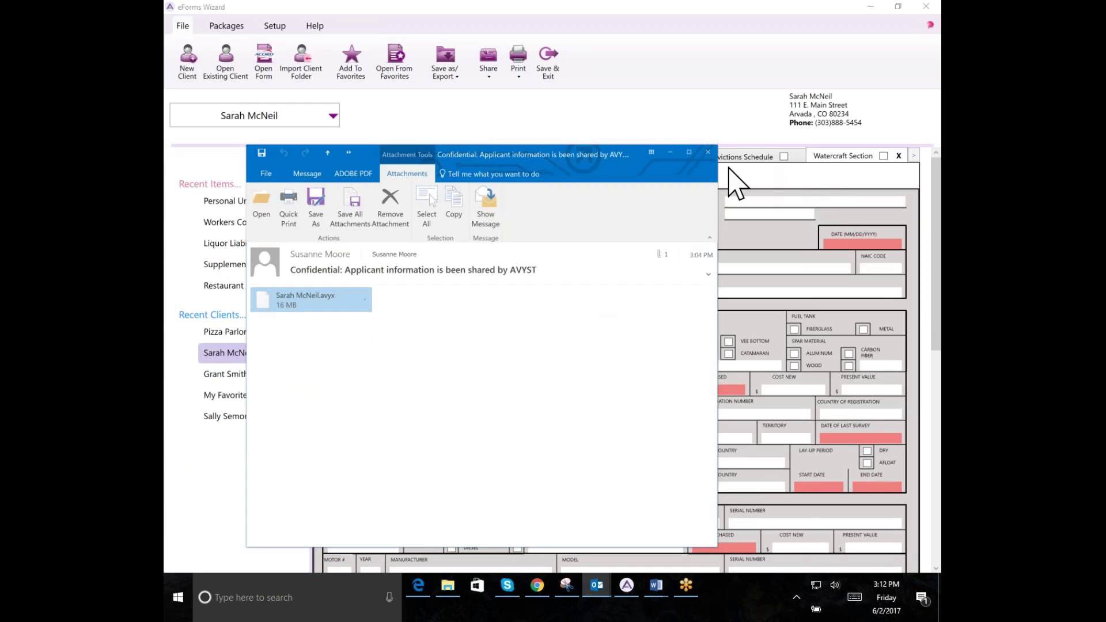
pyautogui.click(708, 153)
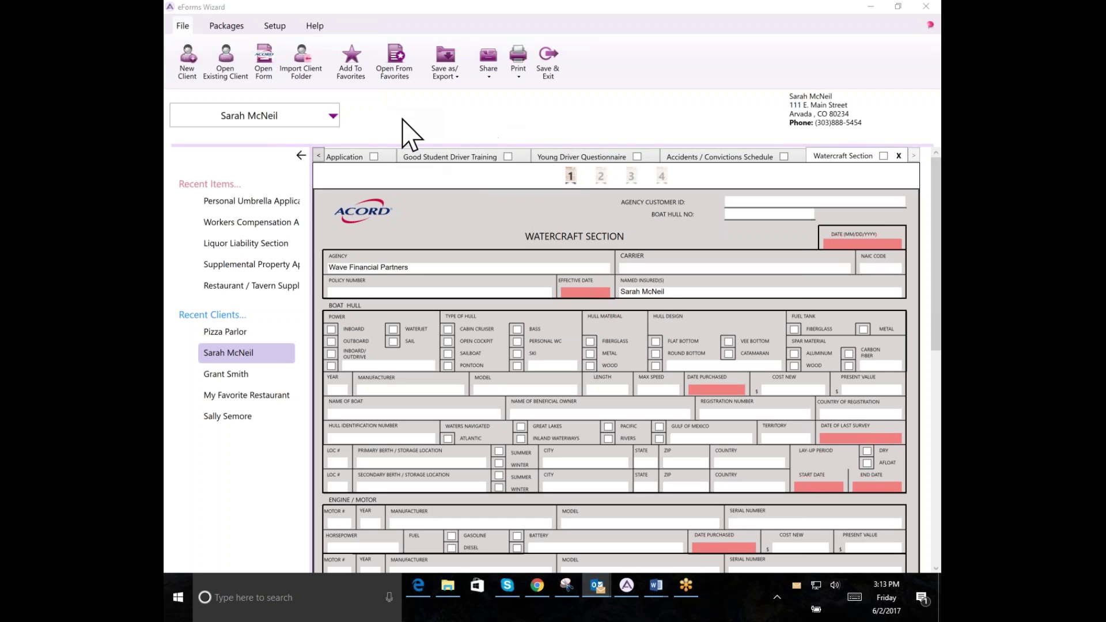
pyautogui.click(305, 68)
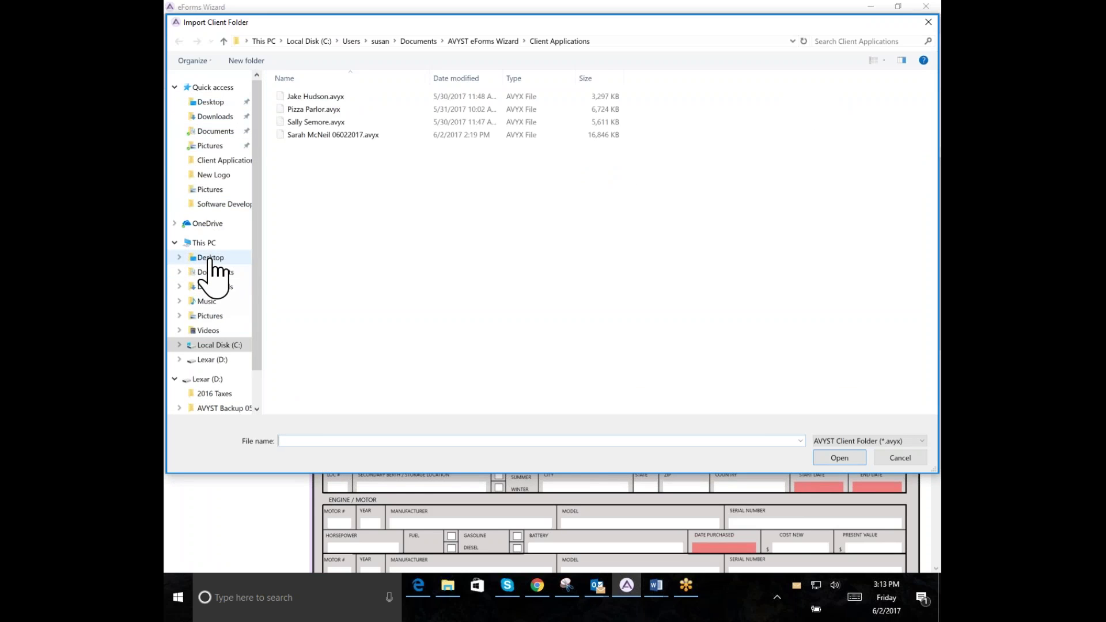
pyautogui.click(210, 258)
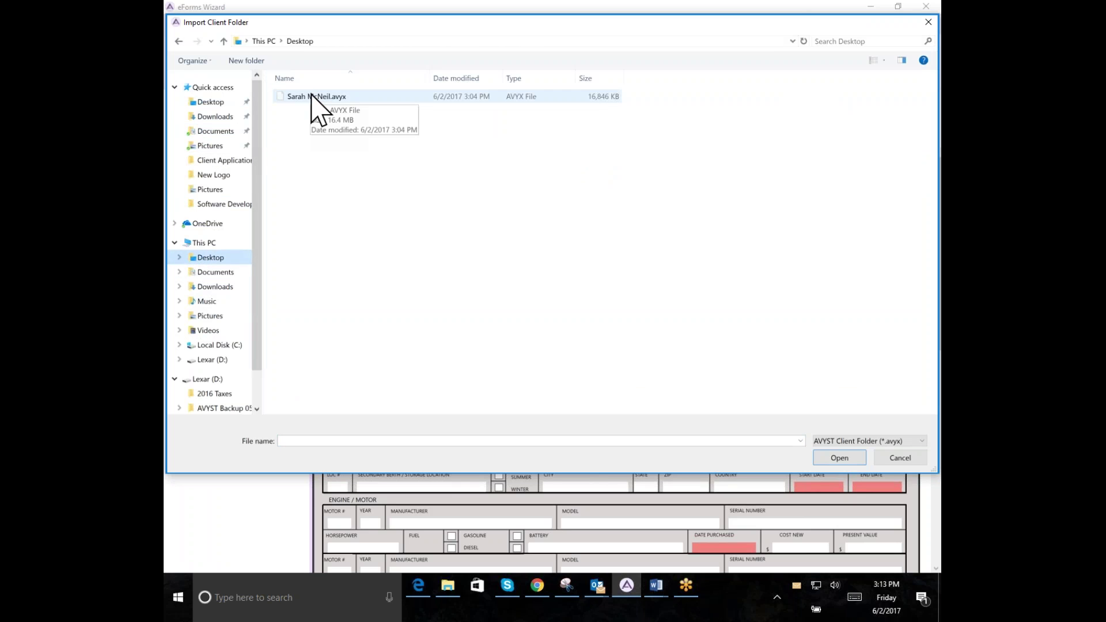
pyautogui.click(927, 23)
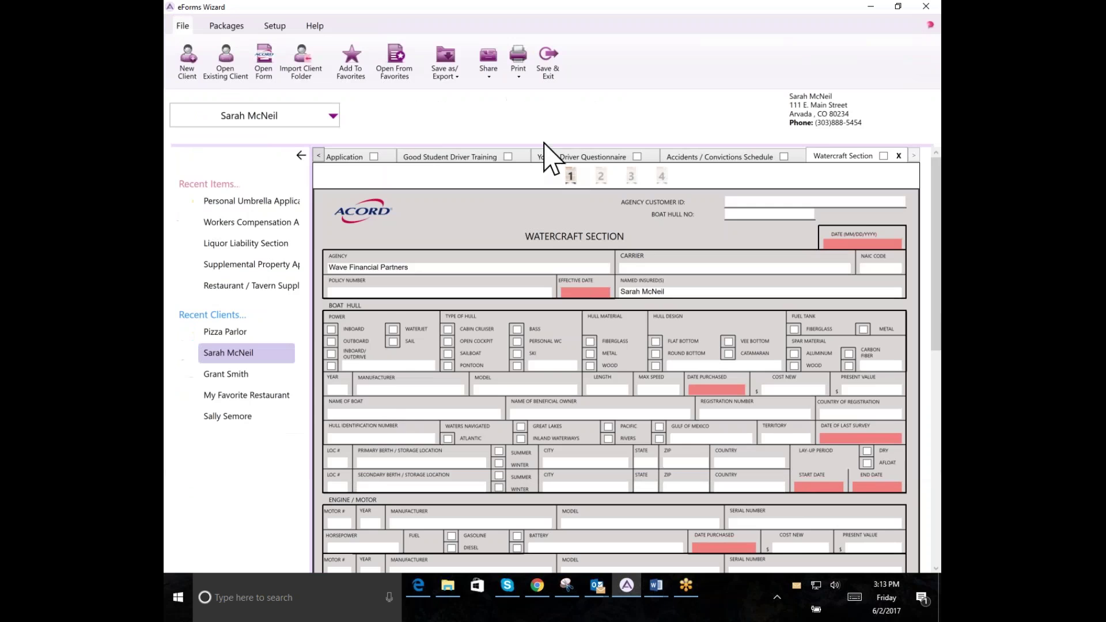
# - Import the first AVYX client folder listed in Client Applications, overwriting the existing client of the same name
pyautogui.click(304, 72)
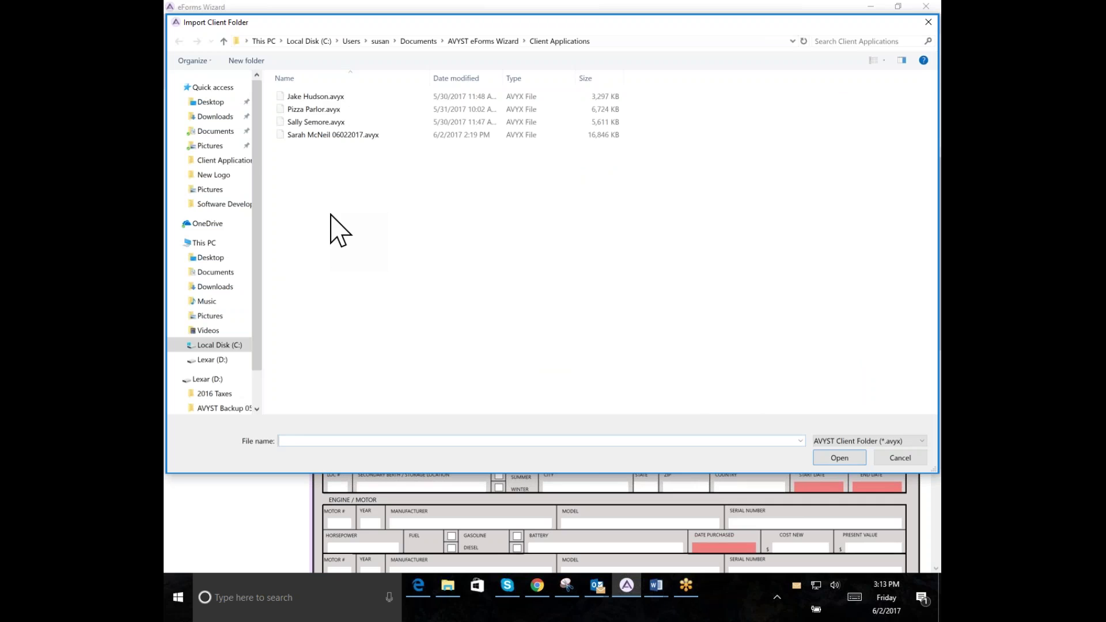
pyautogui.moveTo(370, 27); pyautogui.dragTo(474, 36)
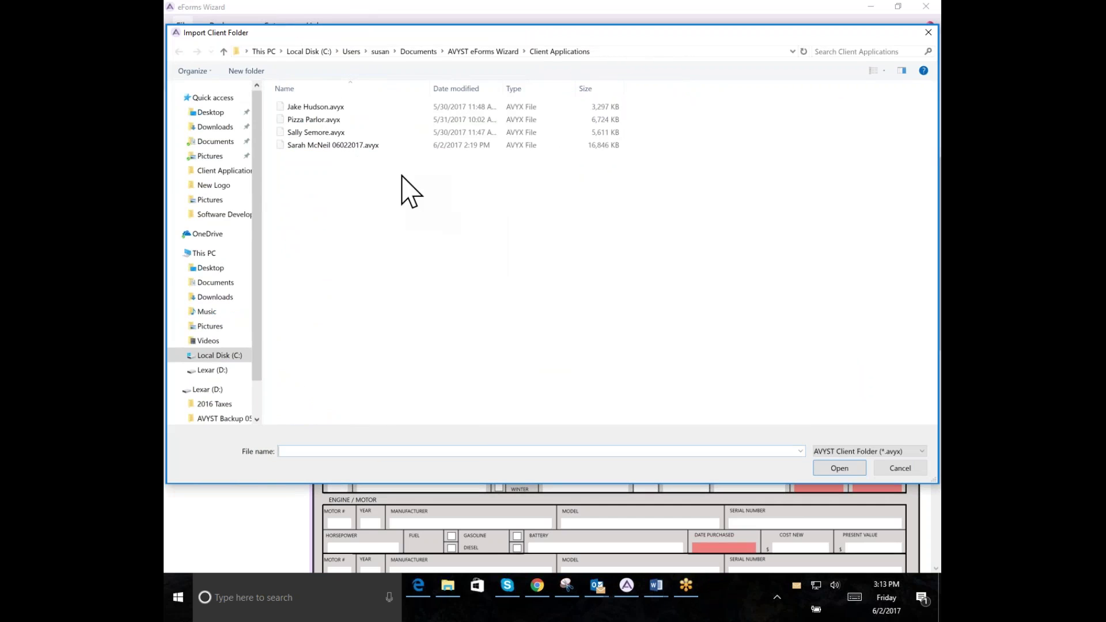
pyautogui.click(295, 108)
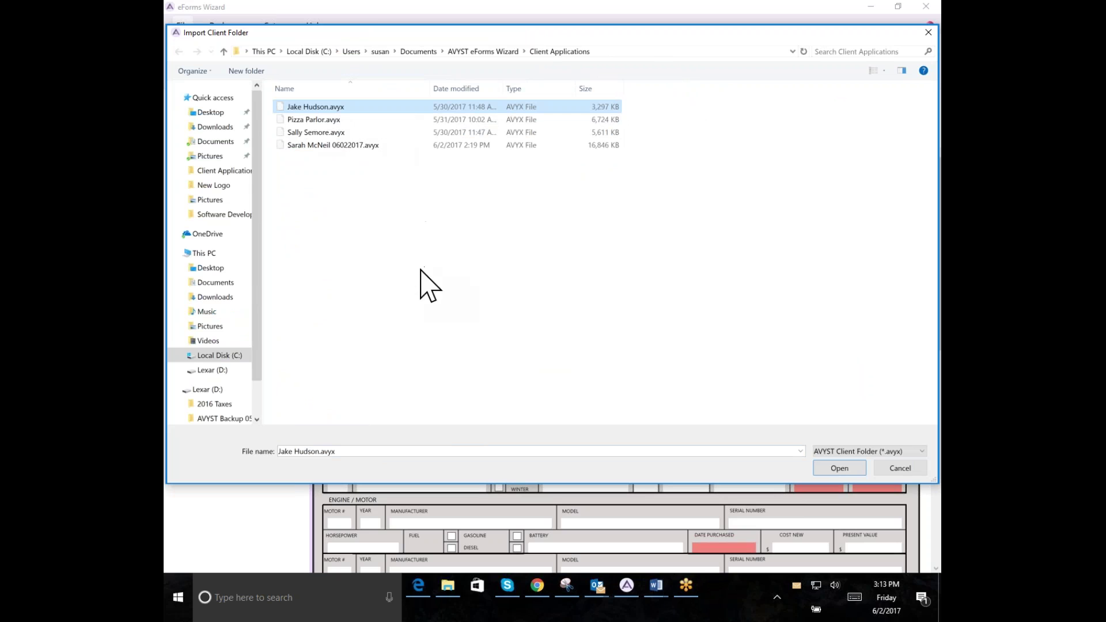
pyautogui.click(835, 467)
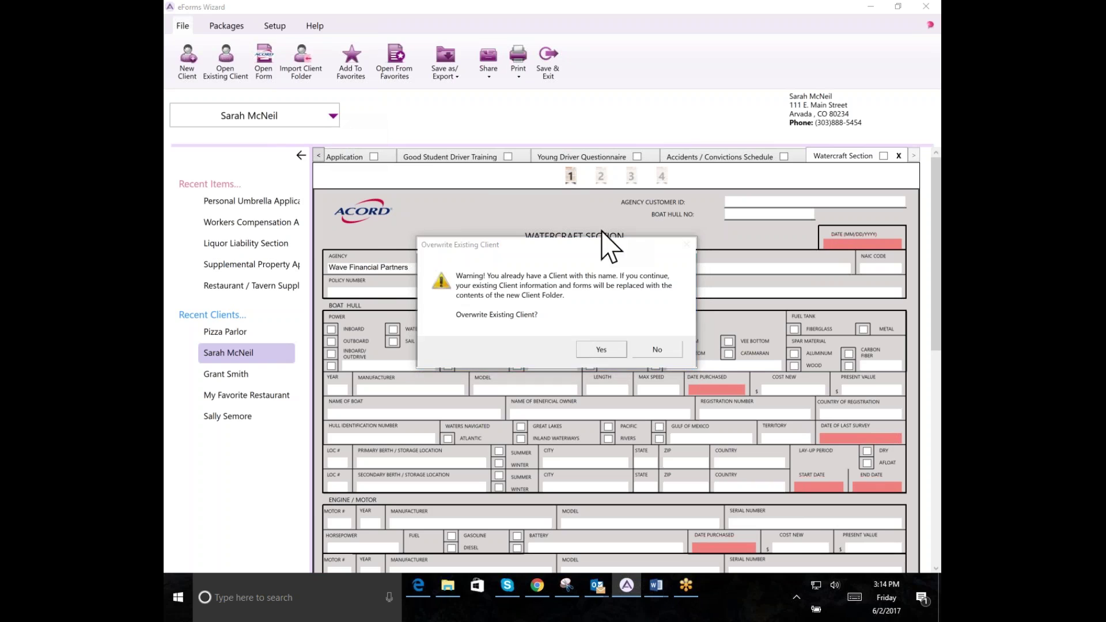
pyautogui.click(602, 350)
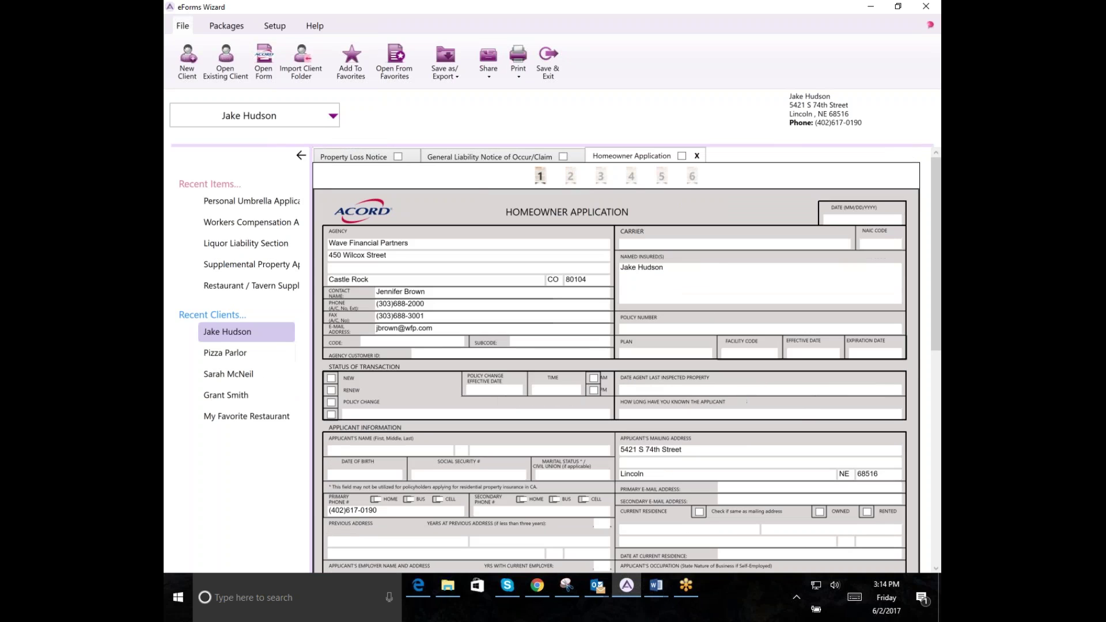
# - Enter 05/12/2017 as the form date on the imported client's Homeowner Application
pyautogui.click(223, 334)
pyautogui.click(870, 222)
pyautogui.write('05/12/2017')
# - Share all of the client's forms as an AVYST client folder, open the generated Outlook message at its recipient field, and minimize it
pyautogui.click(488, 78)
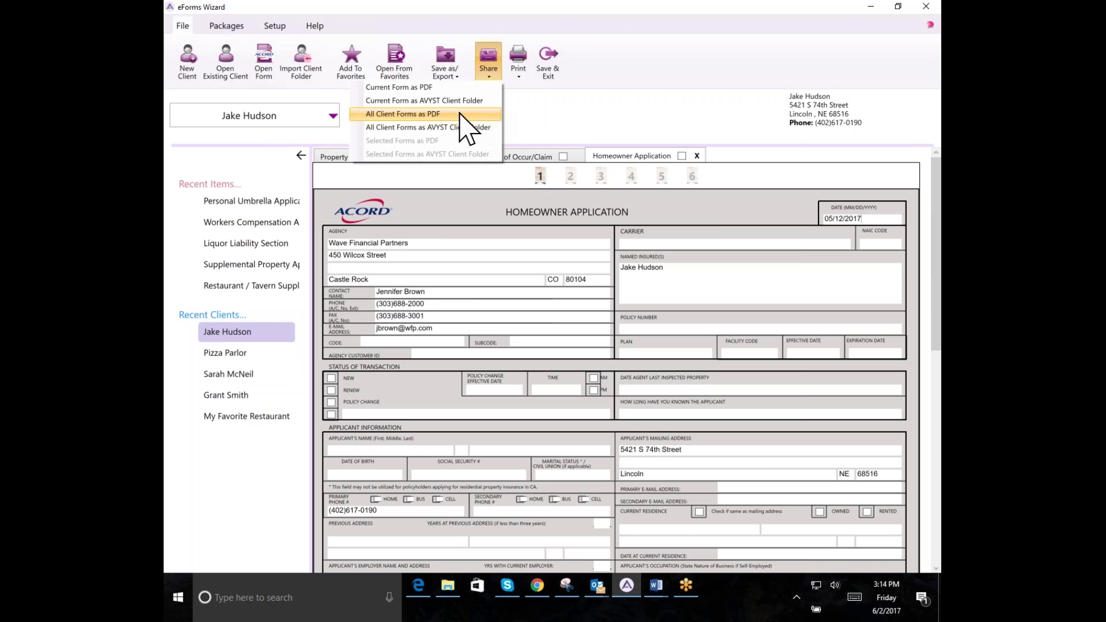
pyautogui.click(428, 127)
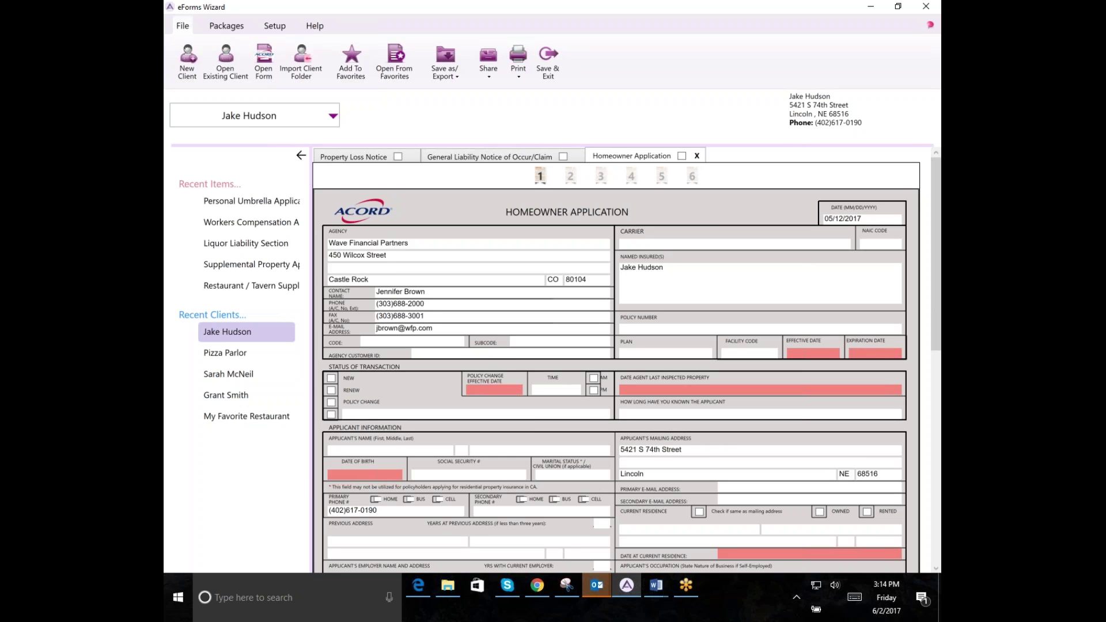
pyautogui.moveTo(600, 587)
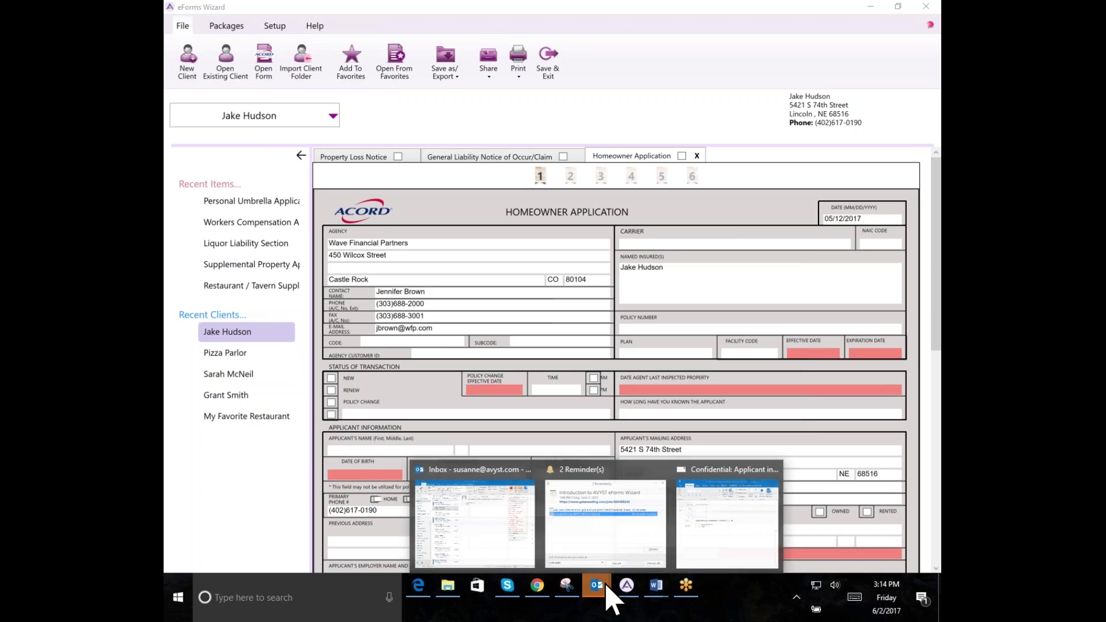
pyautogui.click(715, 559)
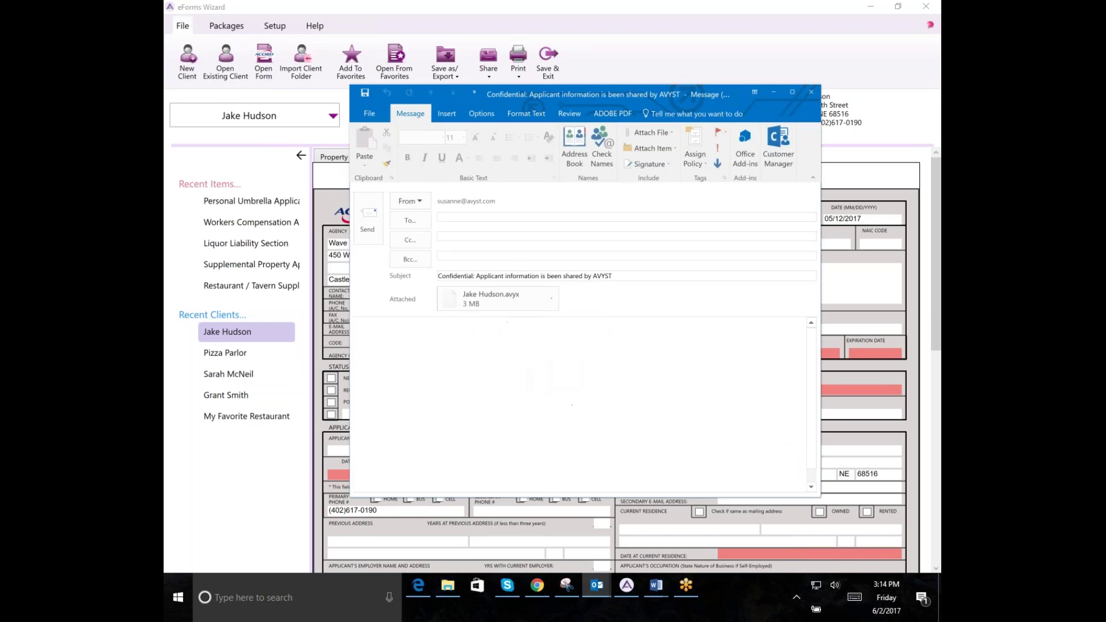
pyautogui.click(456, 221)
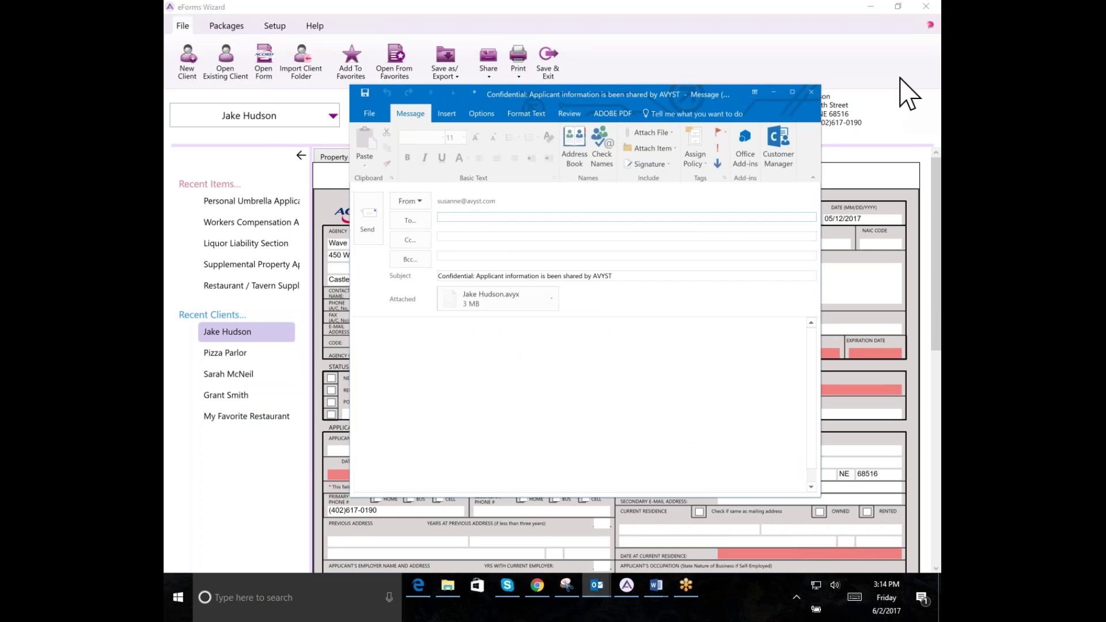
pyautogui.click(773, 92)
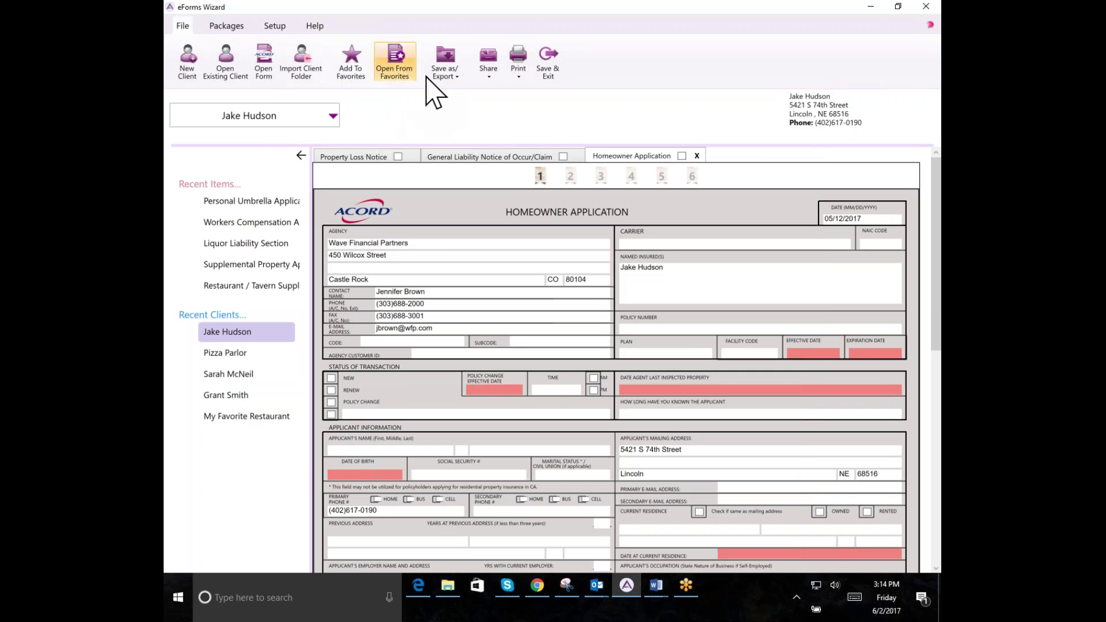
pyautogui.click(453, 77)
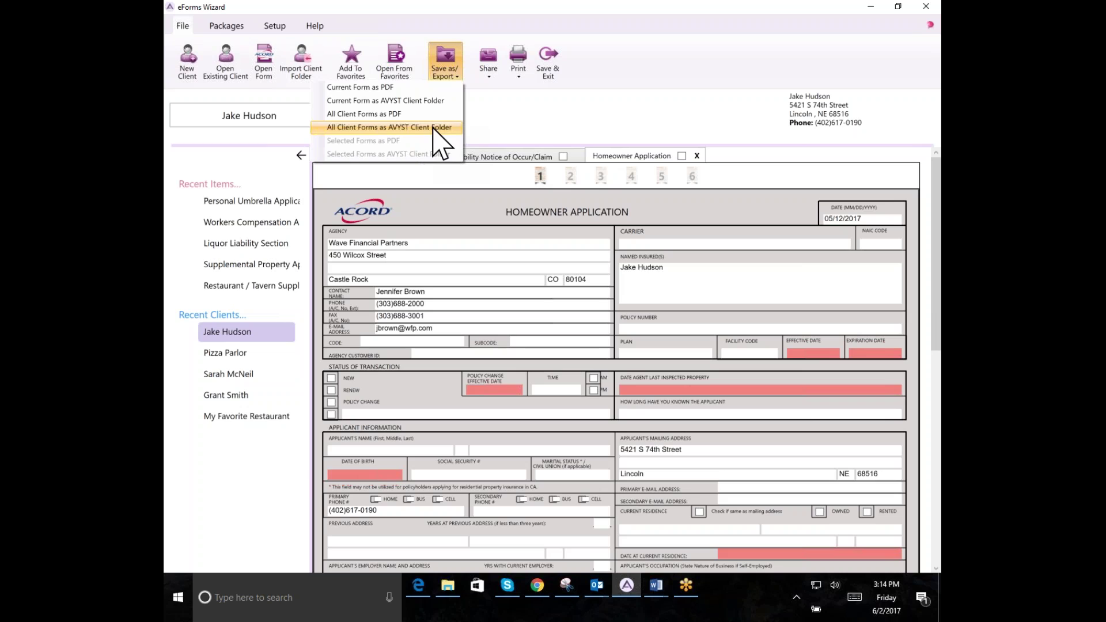
pyautogui.click(493, 129)
pyautogui.click(309, 72)
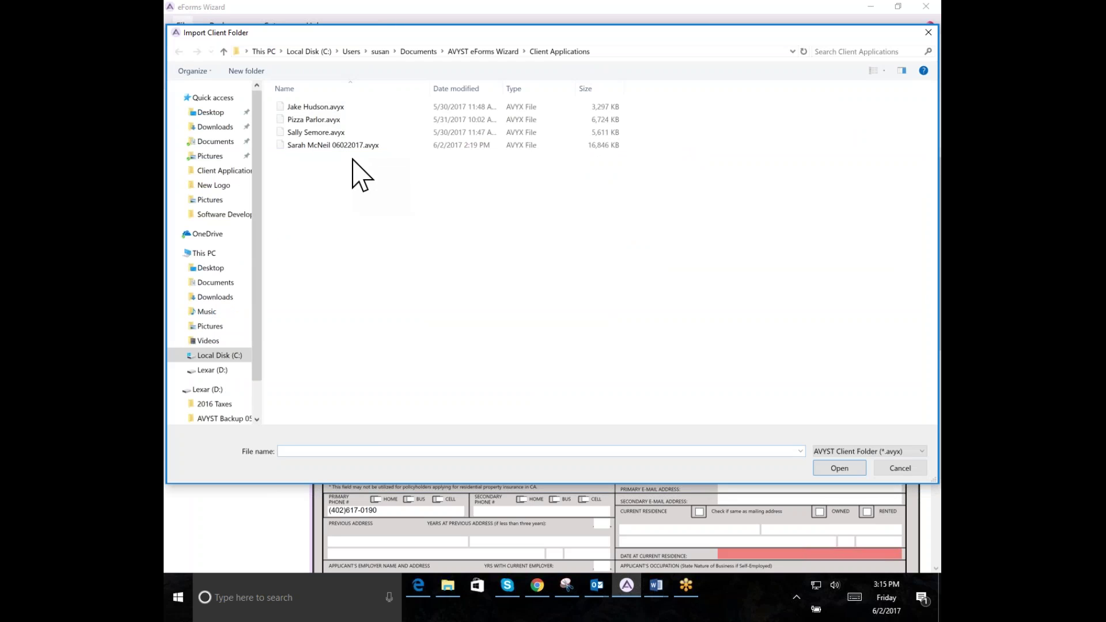
pyautogui.click(319, 145)
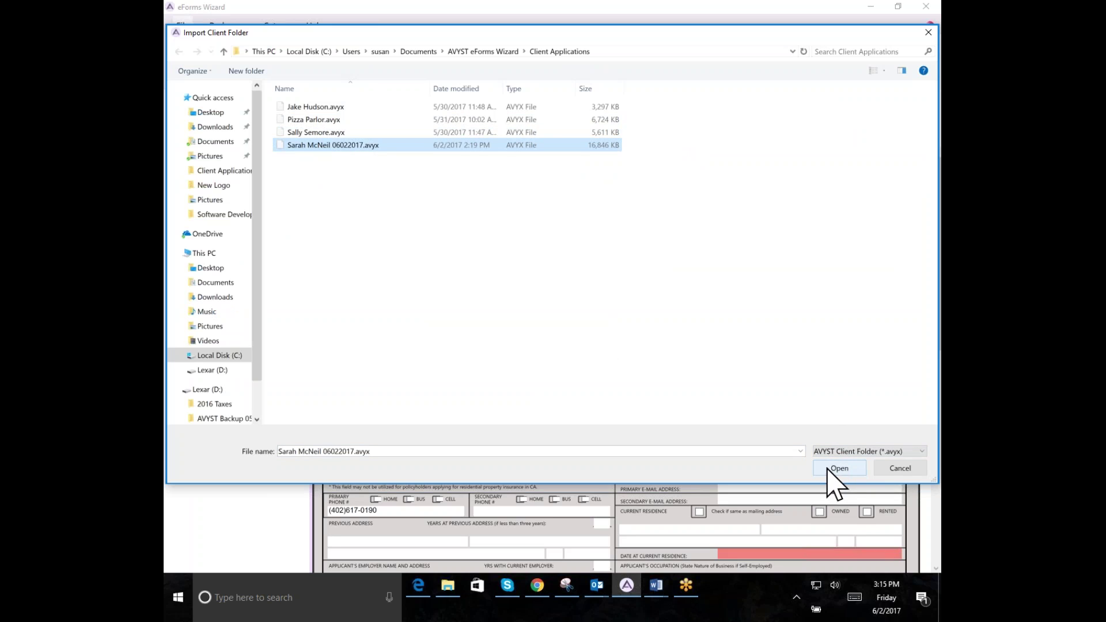
pyautogui.click(927, 33)
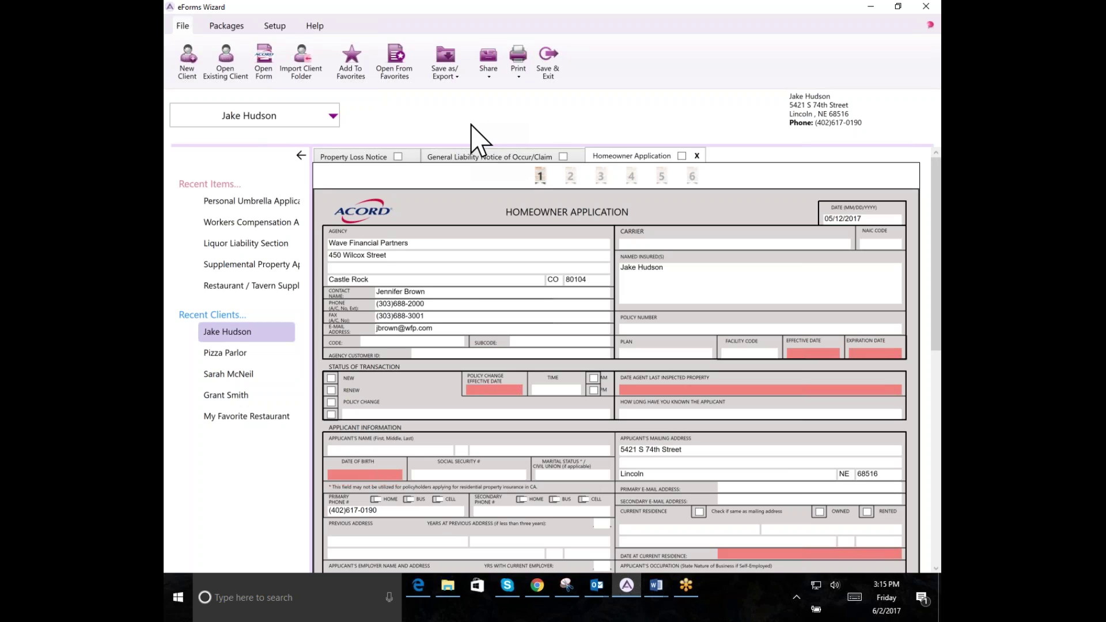
pyautogui.click(592, 19)
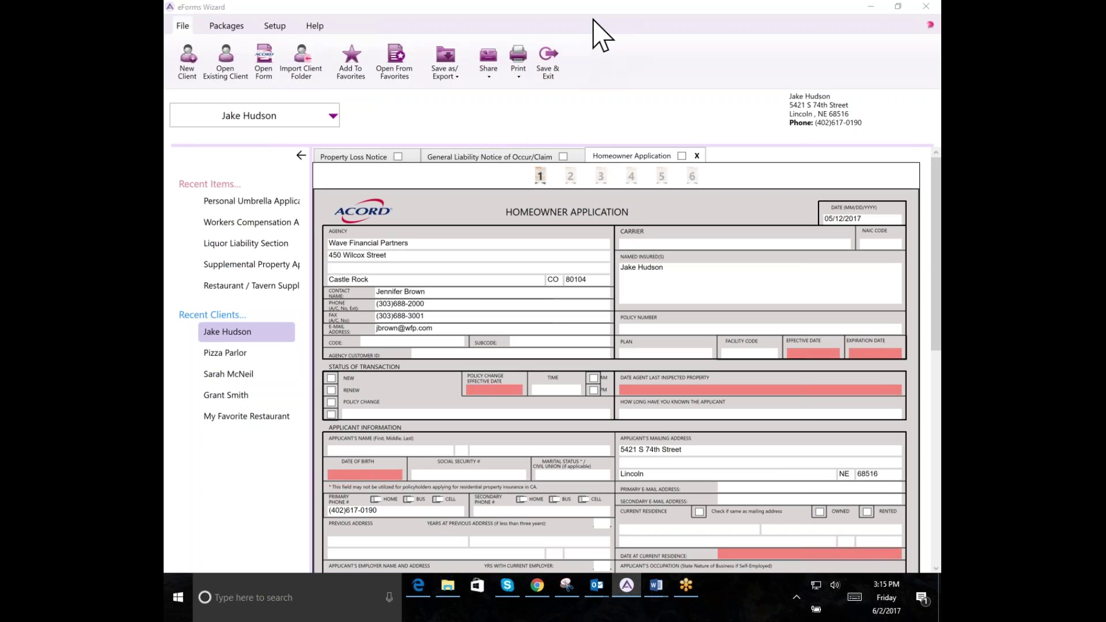